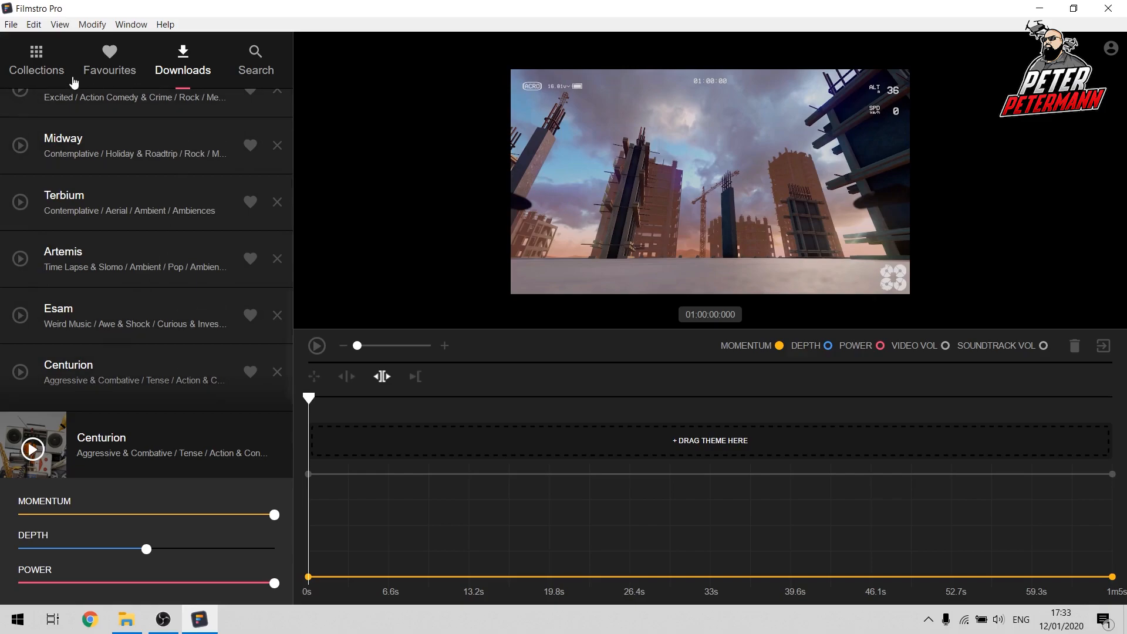
Place the downloaded Centurion theme on the empty soundtrack timeline
left_click(44, 66)
scroll(129, 218, "down", 3)
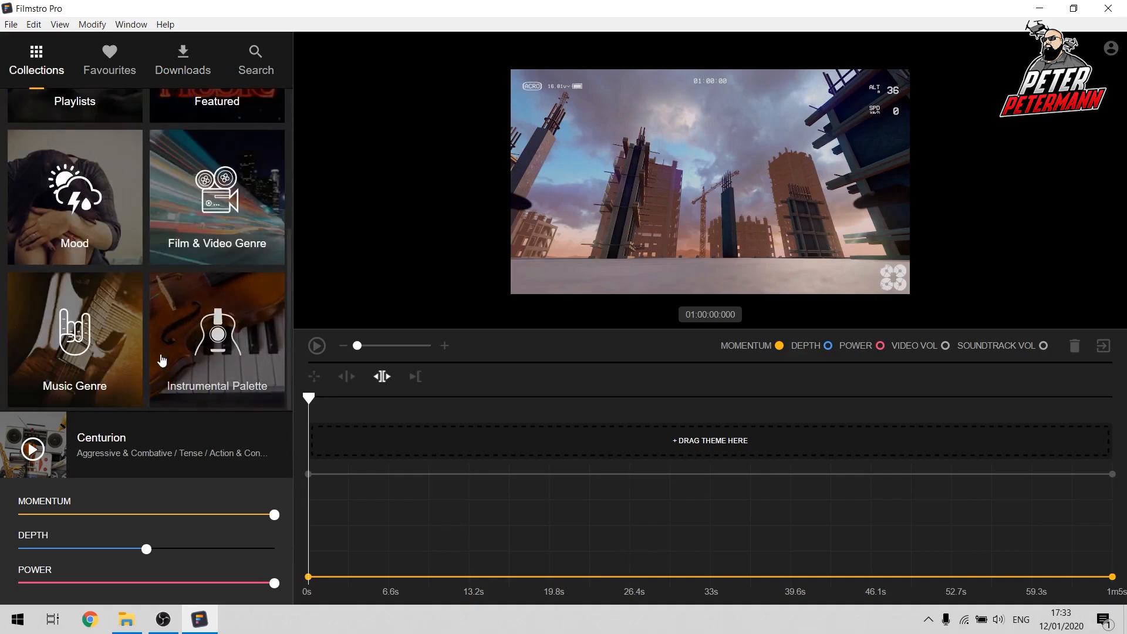
left_click(174, 71)
scroll(180, 231, "down", 5)
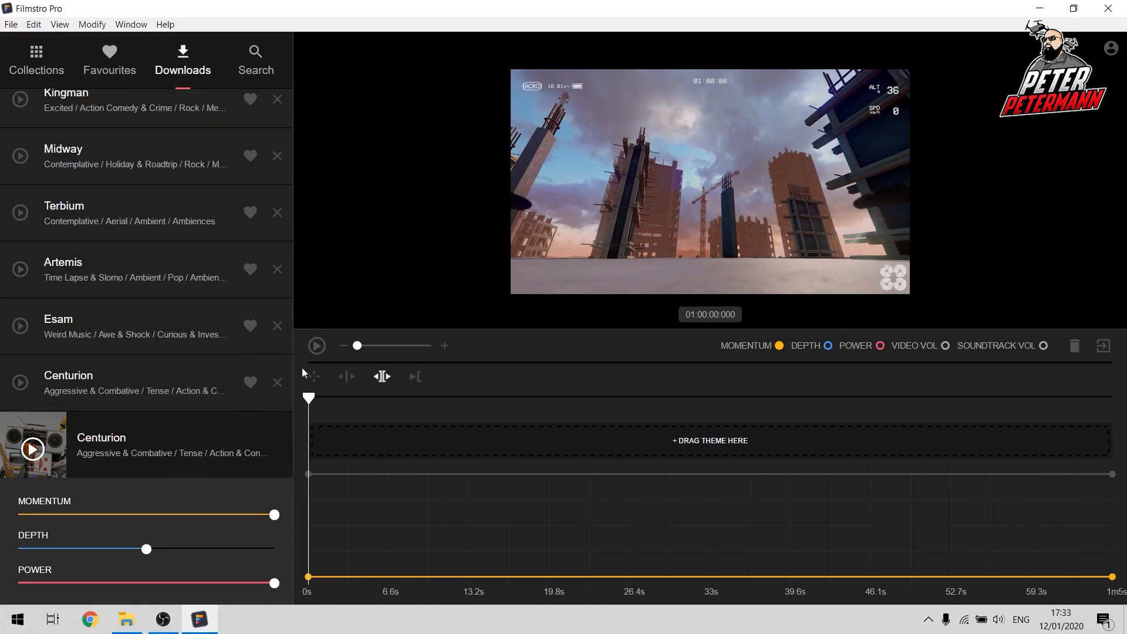
left_click_drag(75, 381, 108, 398)
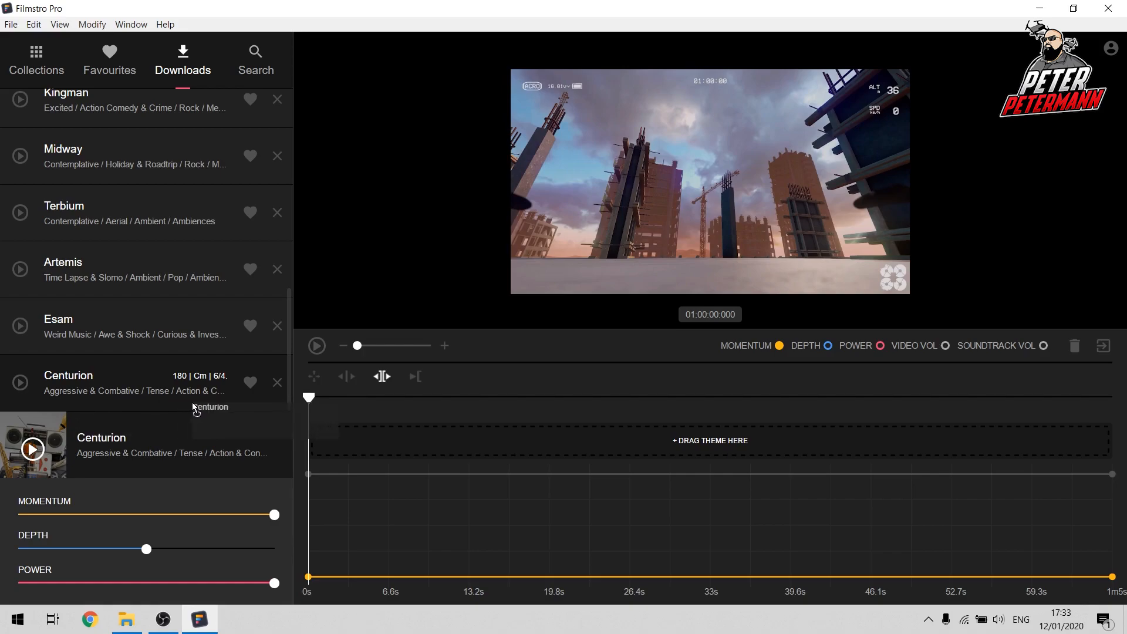
left_click_drag(192, 403, 429, 453)
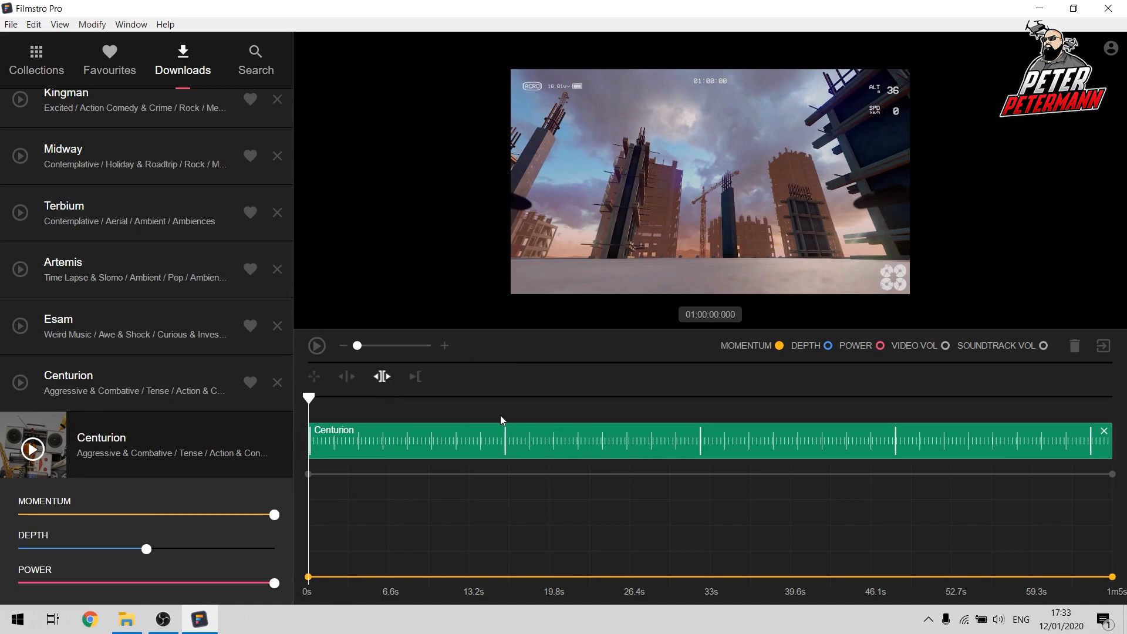
Preview the opening of the video with the Centurion theme, and return the playhead to the start
key("space")
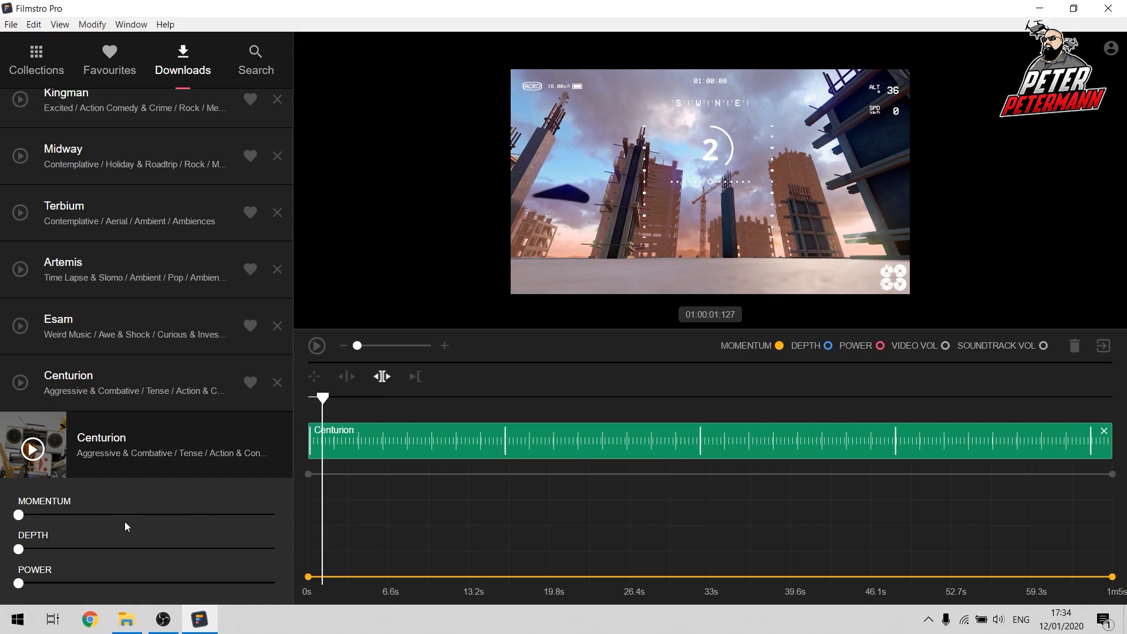
key("space")
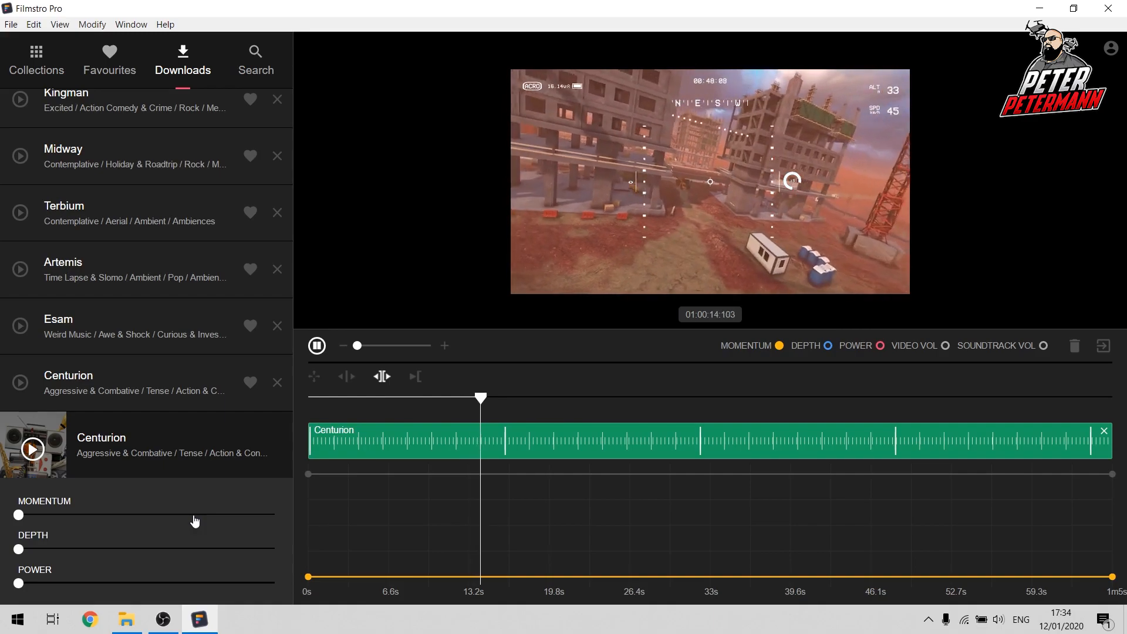
left_click_drag(485, 399, 356, 401)
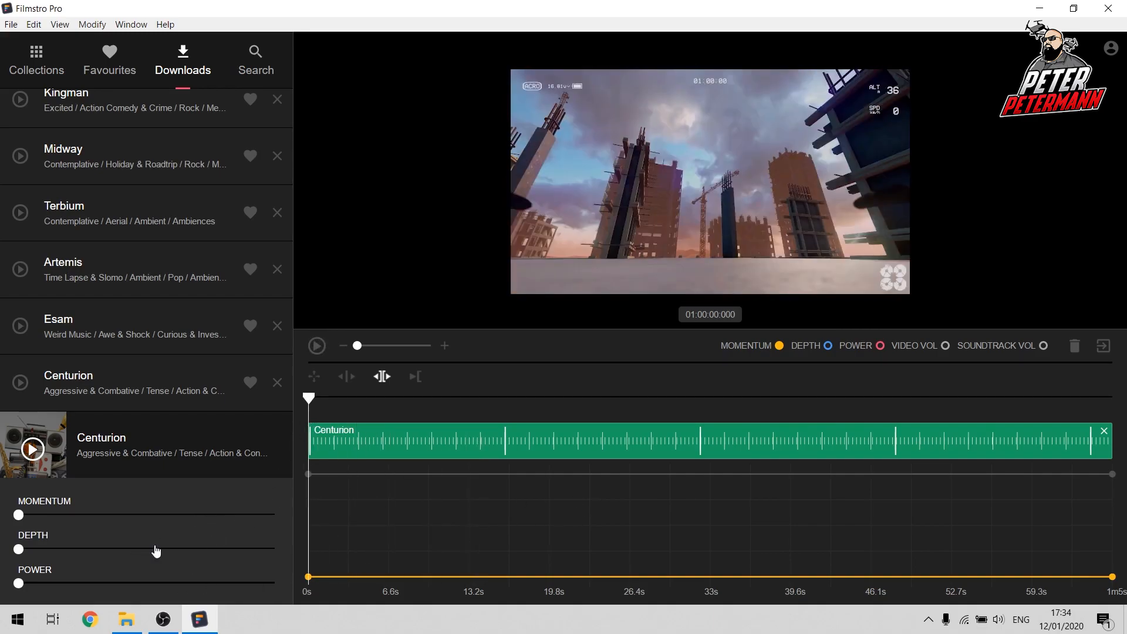
During playback from the start, raise Momentum to just under half, Depth to about a quarter and Power to maximum
key("space")
left_click_drag(18, 517, 132, 516)
left_click_drag(19, 552, 86, 550)
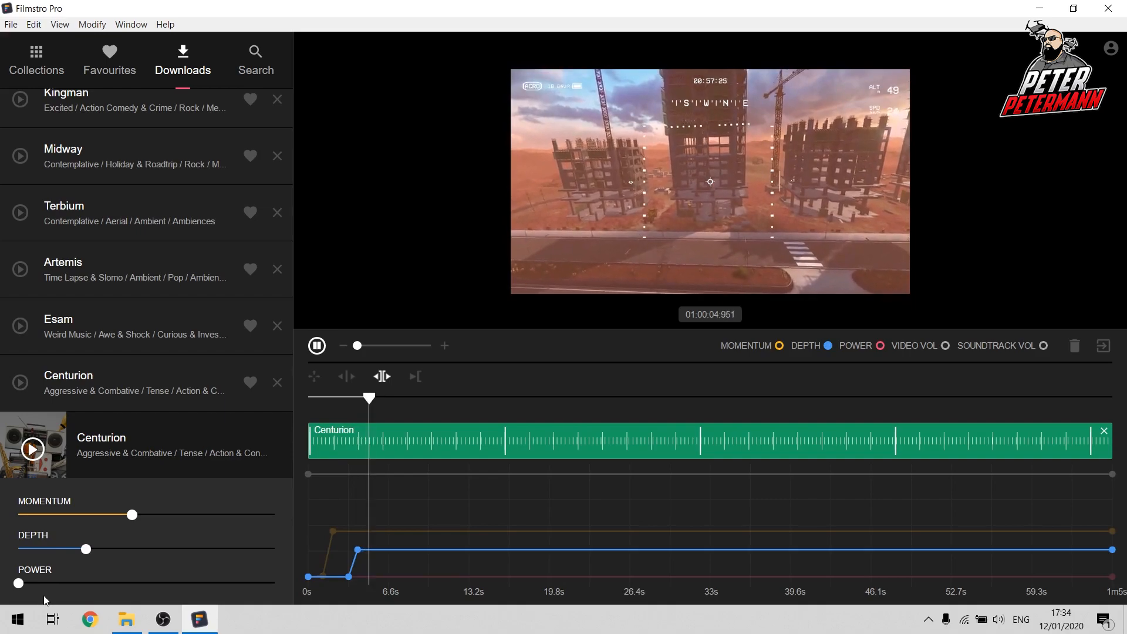
left_click_drag(19, 590, 324, 598)
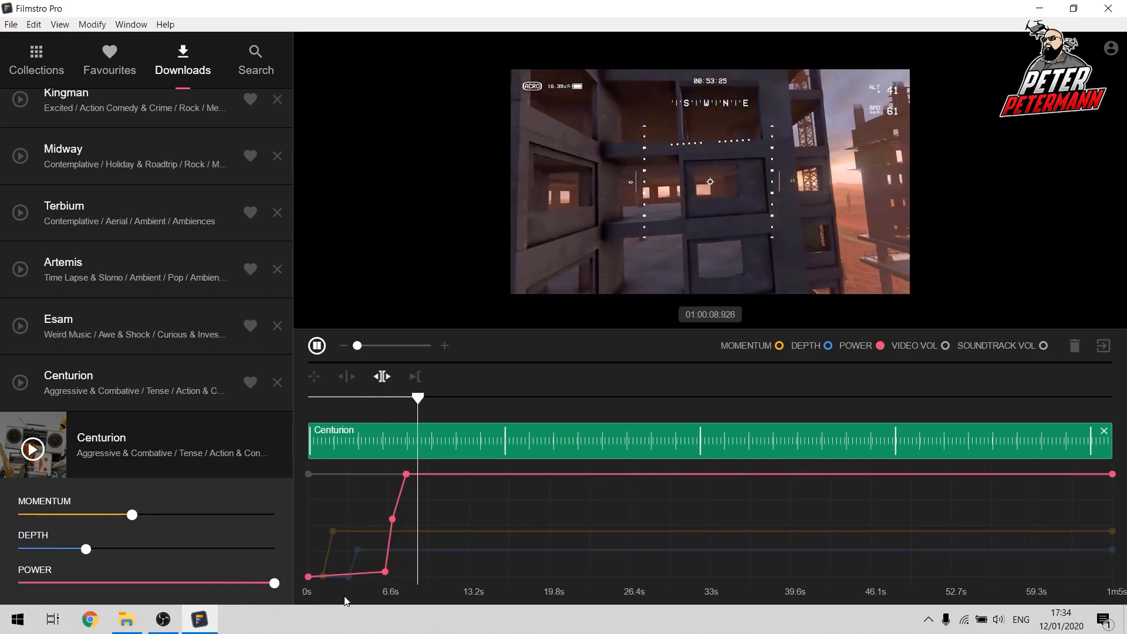
As playback continues, lower Power to zero and Depth and Momentum to near zero, and pause at about 20 s
left_click_drag(274, 584, 17, 584)
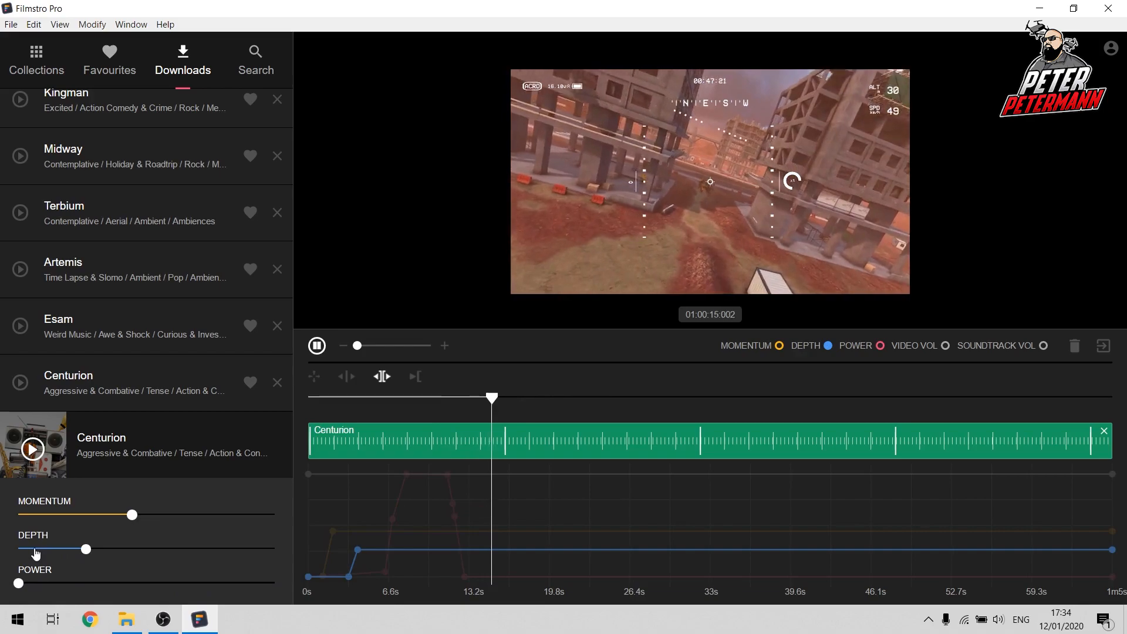
left_click_drag(86, 549, 30, 549)
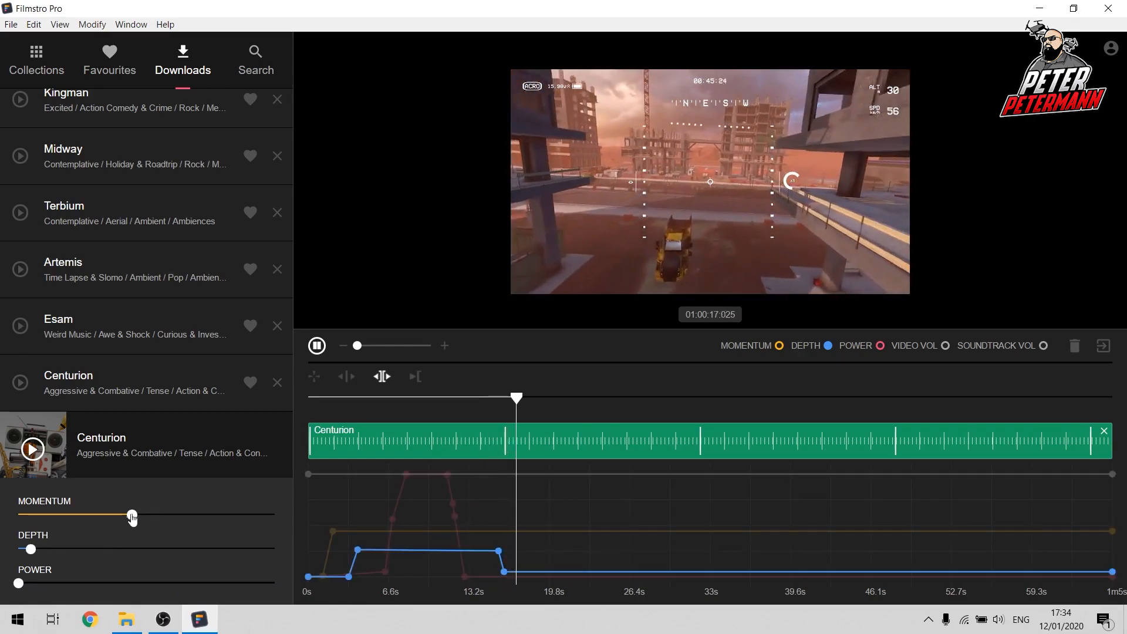
left_click_drag(132, 515, 21, 514)
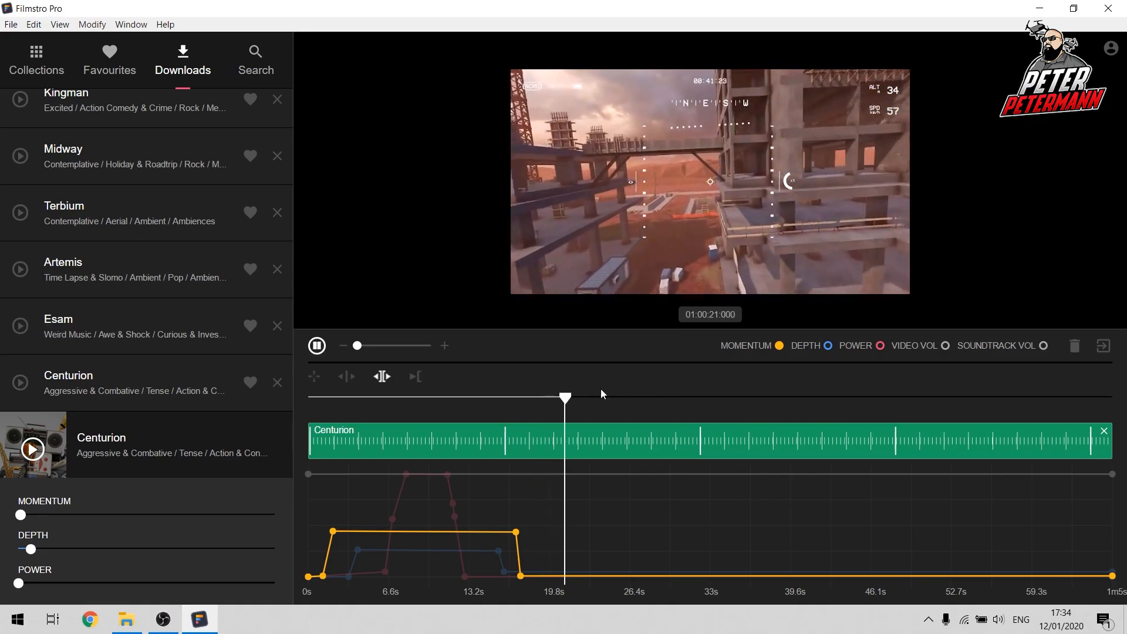
key("space")
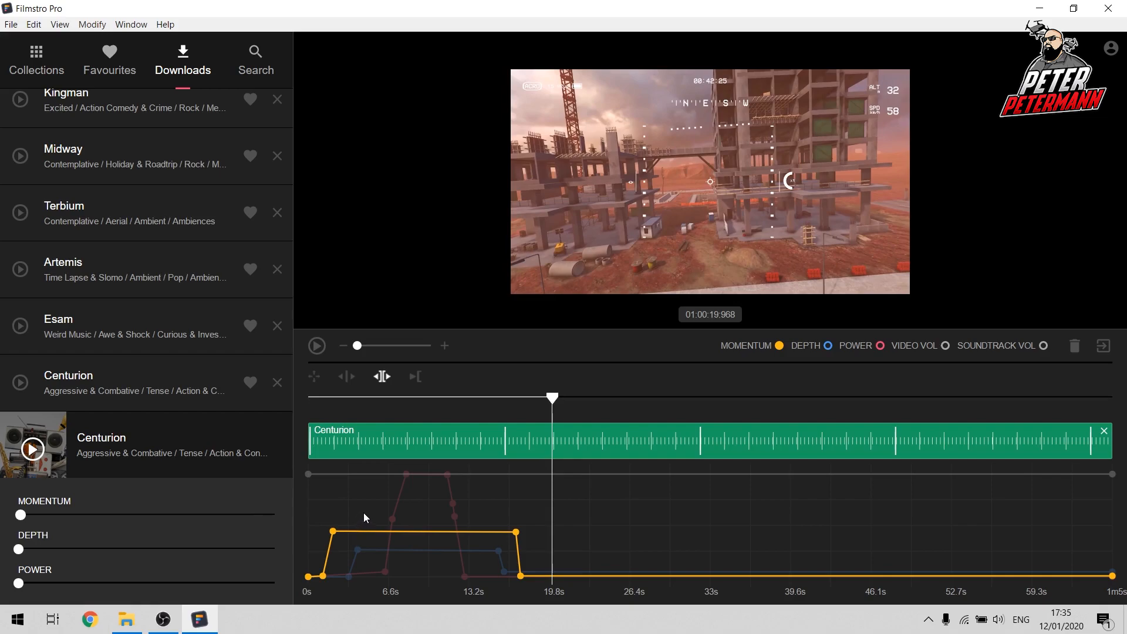
Between about 20 s and 48 s, raise Momentum, Depth and Power in turn to maximum and back to zero
mouse_move(21, 515)
left_mouse_down()
mouse_move(301, 535)
mouse_move(18, 519)
mouse_move(36, 554)
mouse_move(294, 555)
left_mouse_up()
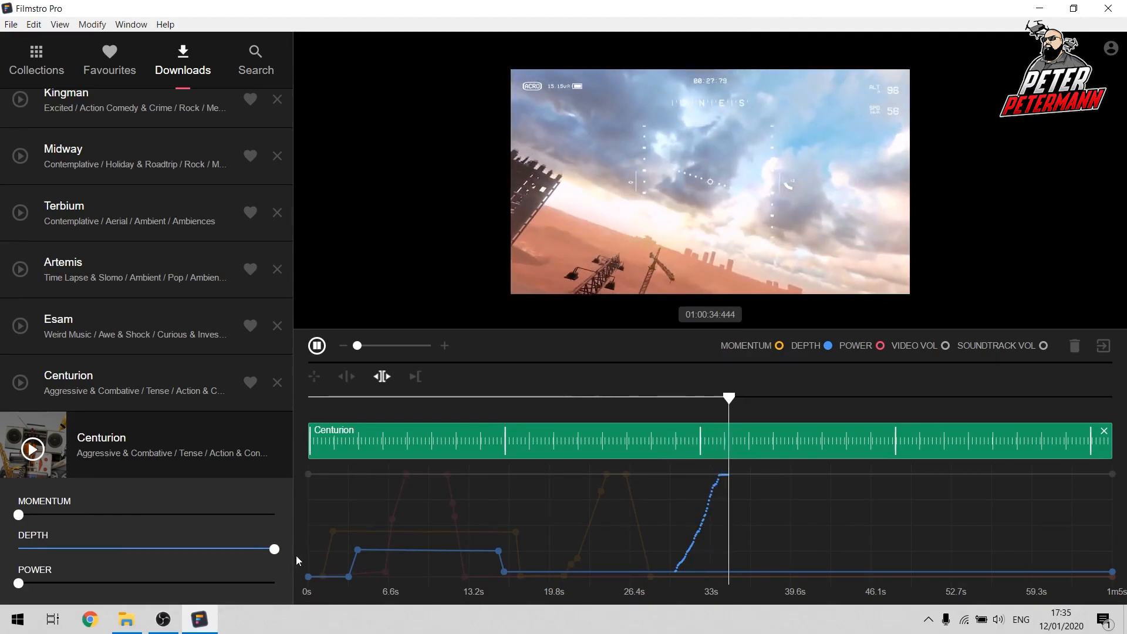
mouse_move(301, 555)
left_mouse_down()
mouse_move(20, 553)
mouse_move(10, 573)
mouse_move(20, 587)
mouse_move(346, 614)
left_mouse_up()
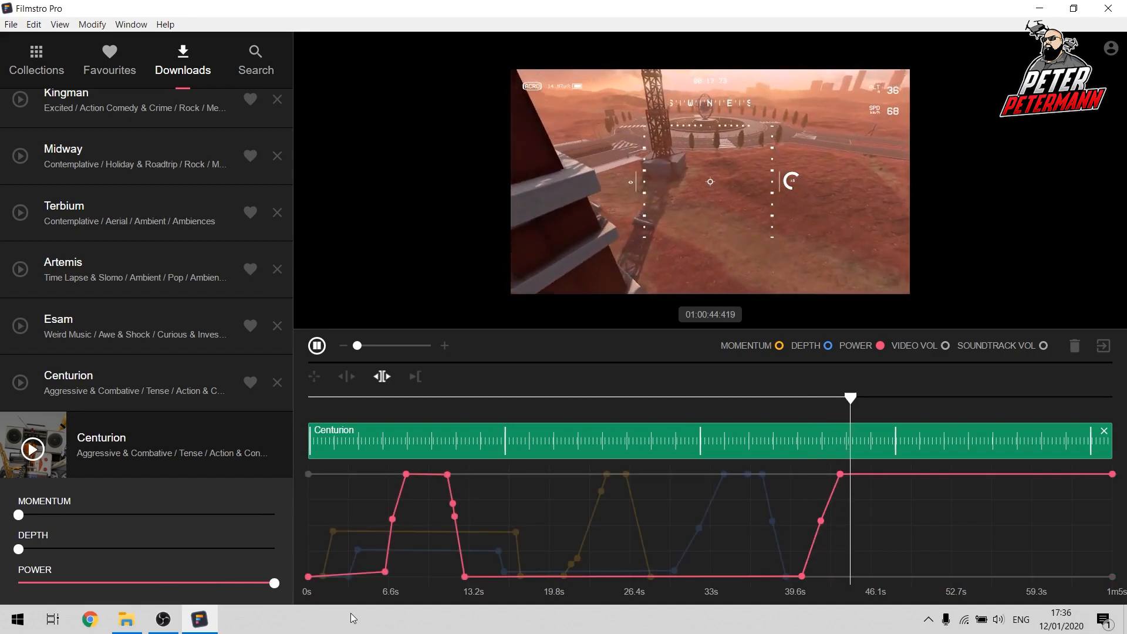
left_click_drag(273, 584, 3, 589)
From about 50 s, raise Momentum, Depth and Power one after another to maximum and hold them until the video ends
left_click_drag(20, 516, 290, 544)
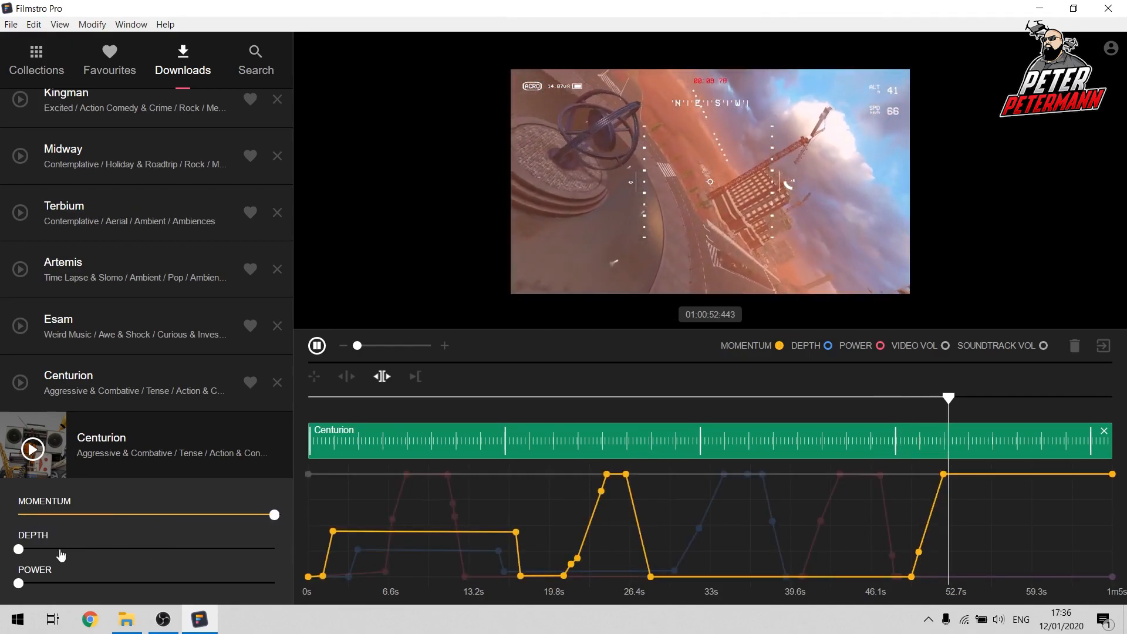
left_click_drag(18, 549, 257, 579)
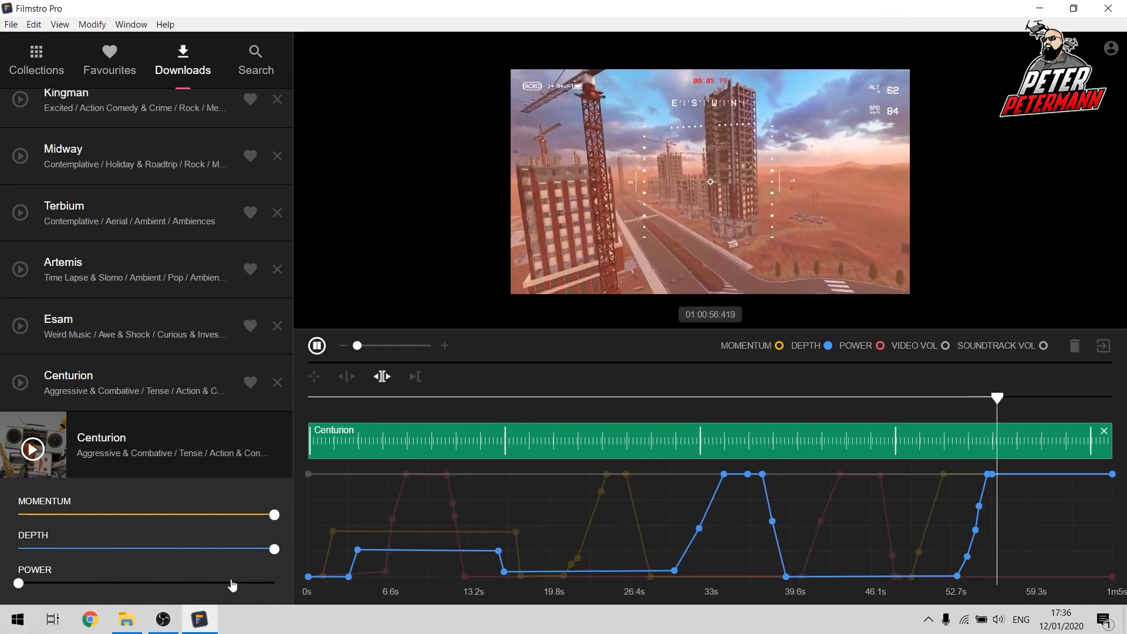
left_click_drag(20, 587, 277, 611)
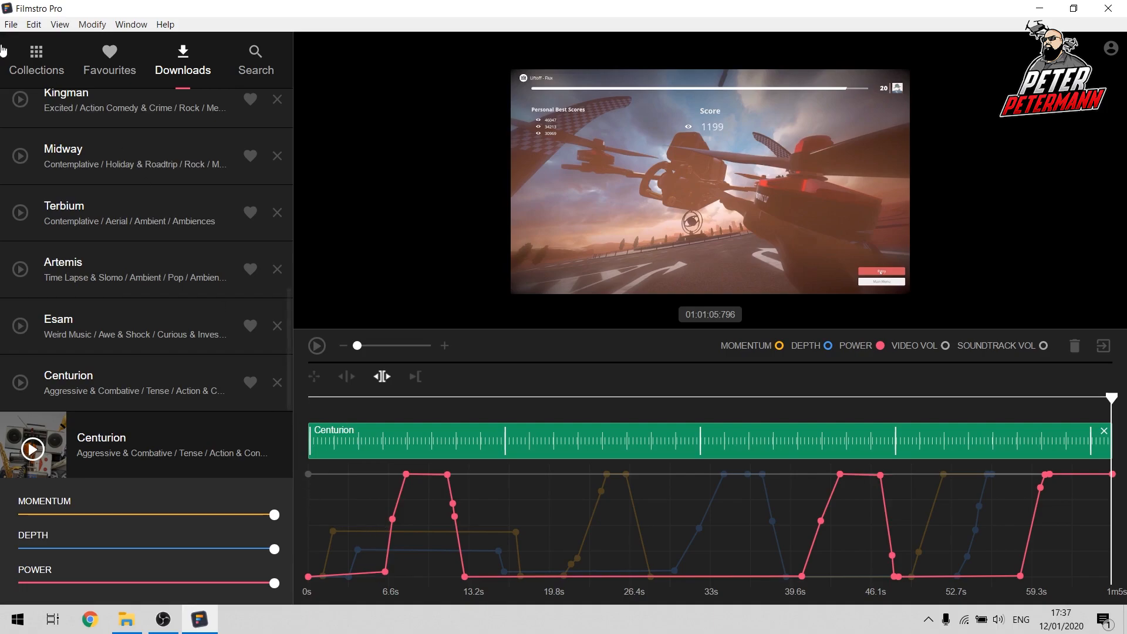
Open the recent session Footage-for-Filmstro_1 and play its soundtrack through to the end
left_click(12, 24)
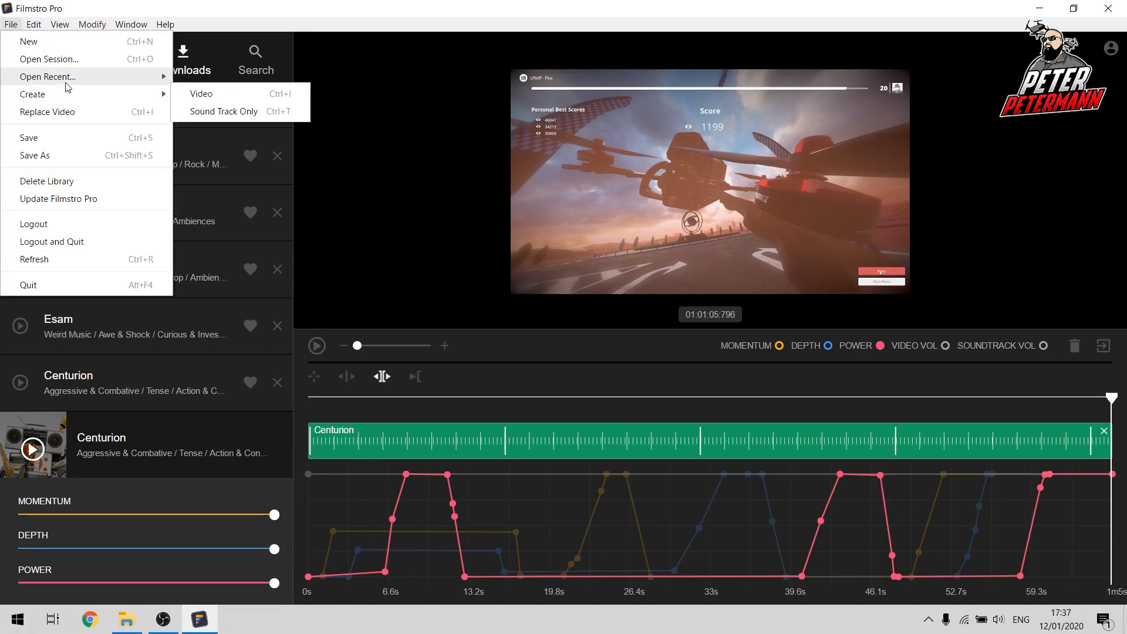
mouse_move(76, 77)
left_click(204, 84)
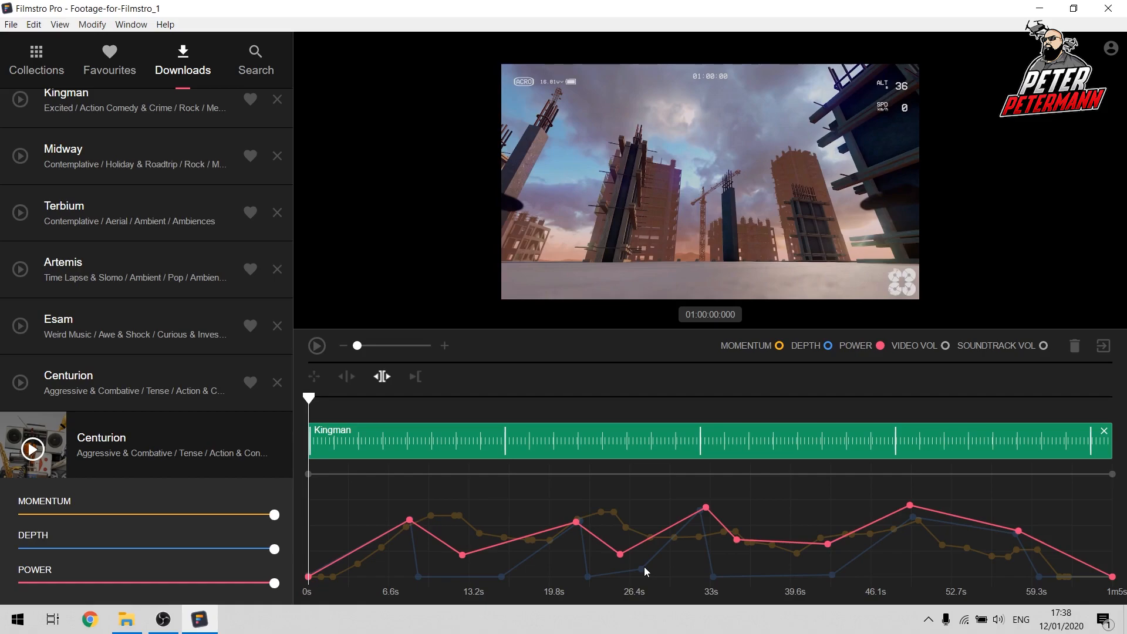
left_click(318, 348)
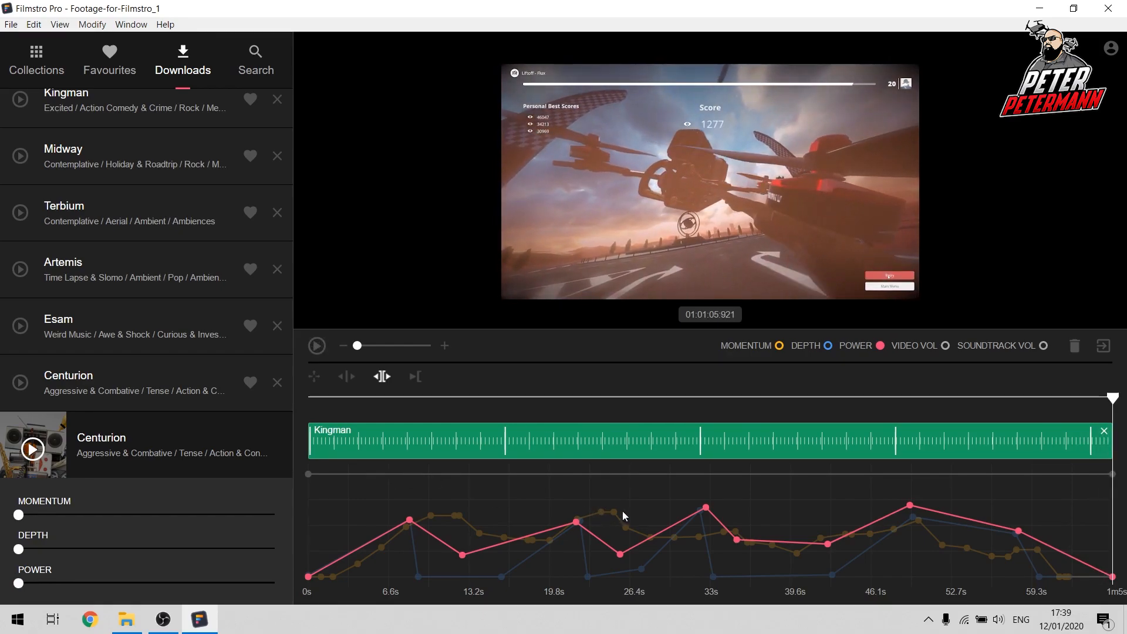
Replace the Kingman theme on the timeline with Centurion and play the video from the start
left_click(1102, 430)
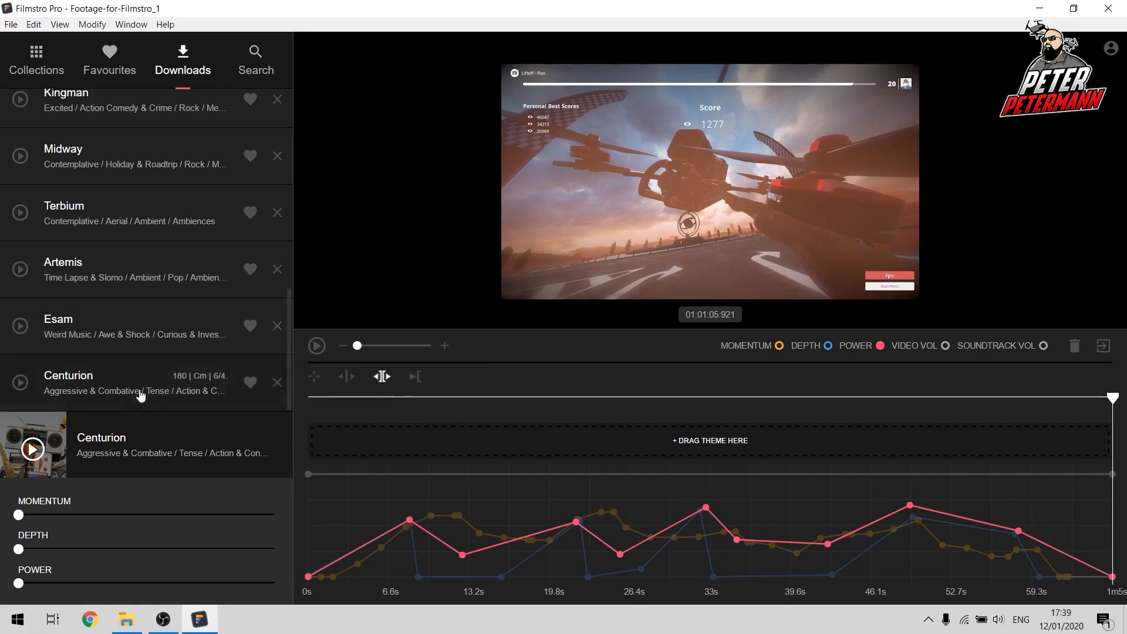
left_click_drag(103, 390, 411, 443)
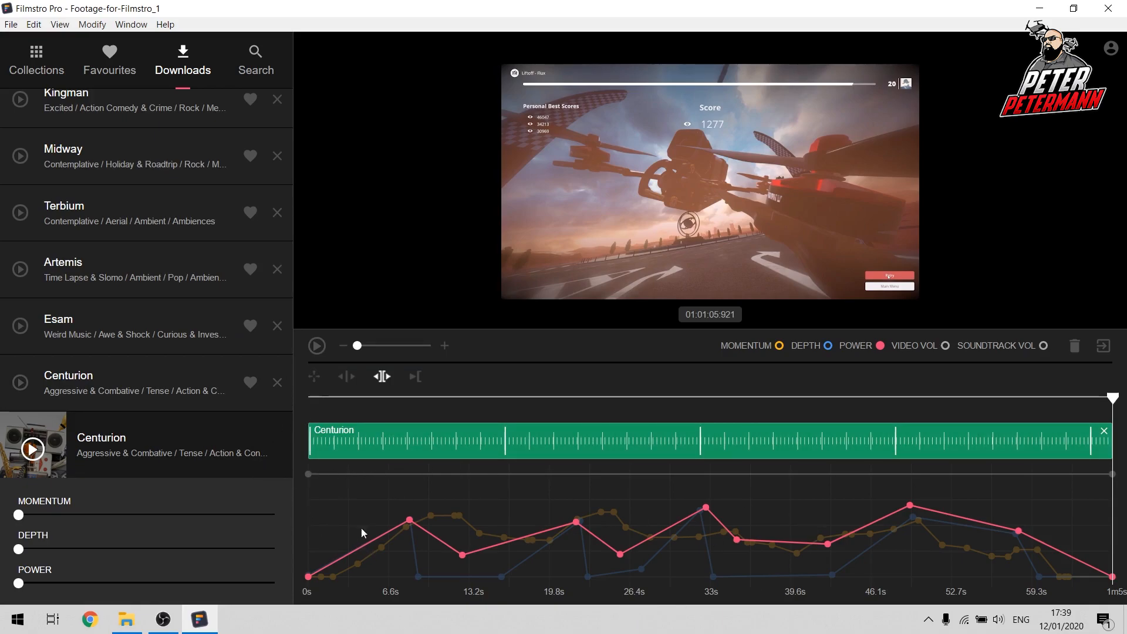
left_click_drag(1113, 398, 270, 397)
key("space")
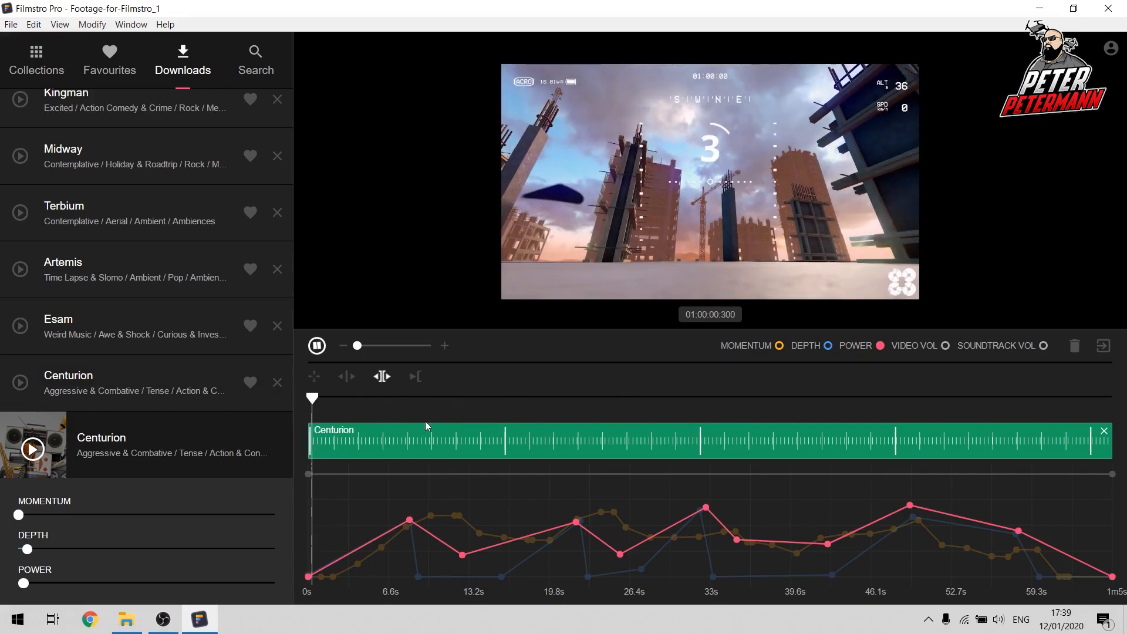